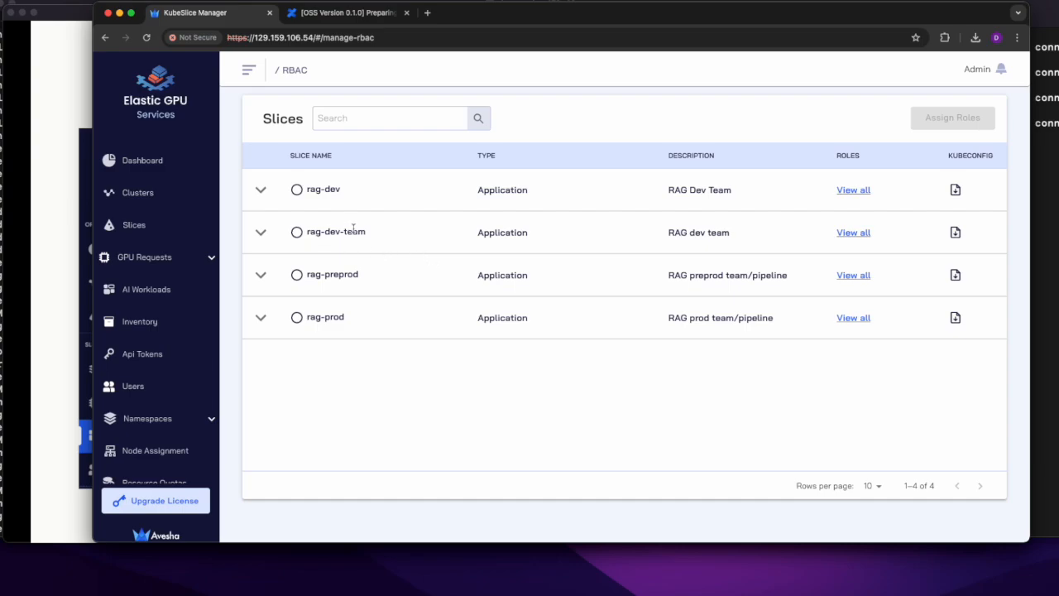
# Step: Download the kubeconfig of the rag-dev-team slice and bring the team member's AI Workloads browser window to the front
pyautogui.click(956, 233)
pyautogui.moveTo(764, 223); pyautogui.dragTo(197, 30)
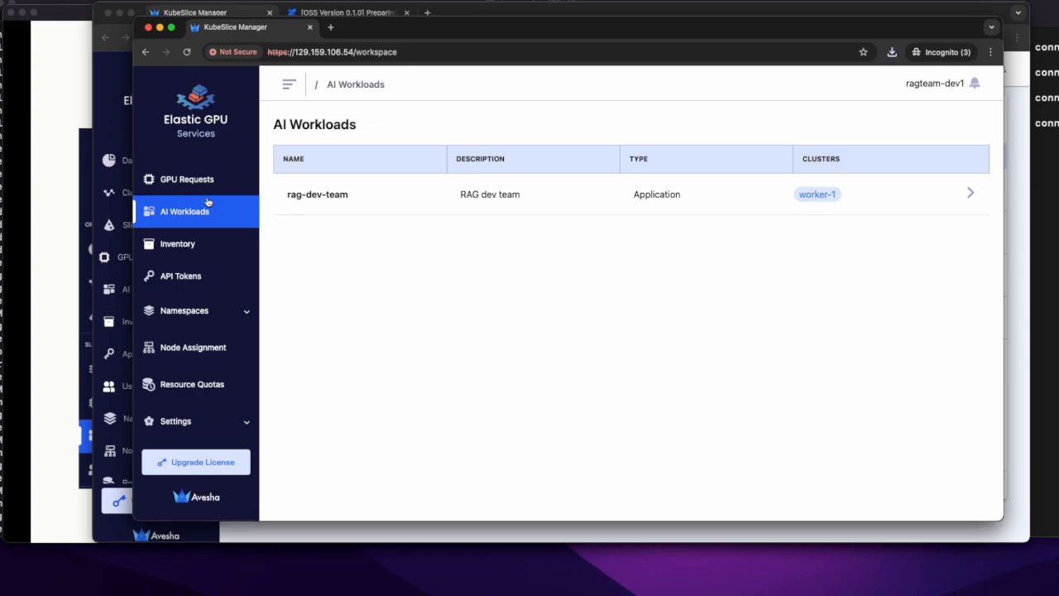
# Step: Switch to the PowerPoint slide show and display the User Features slide
pyautogui.press('super+Tab')
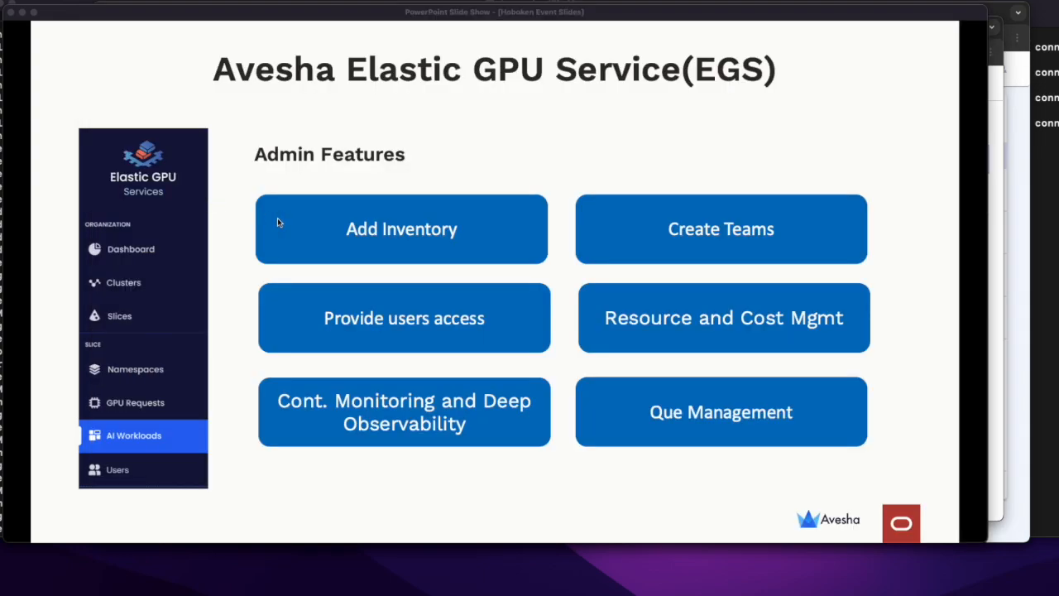
pyautogui.click(236, 271)
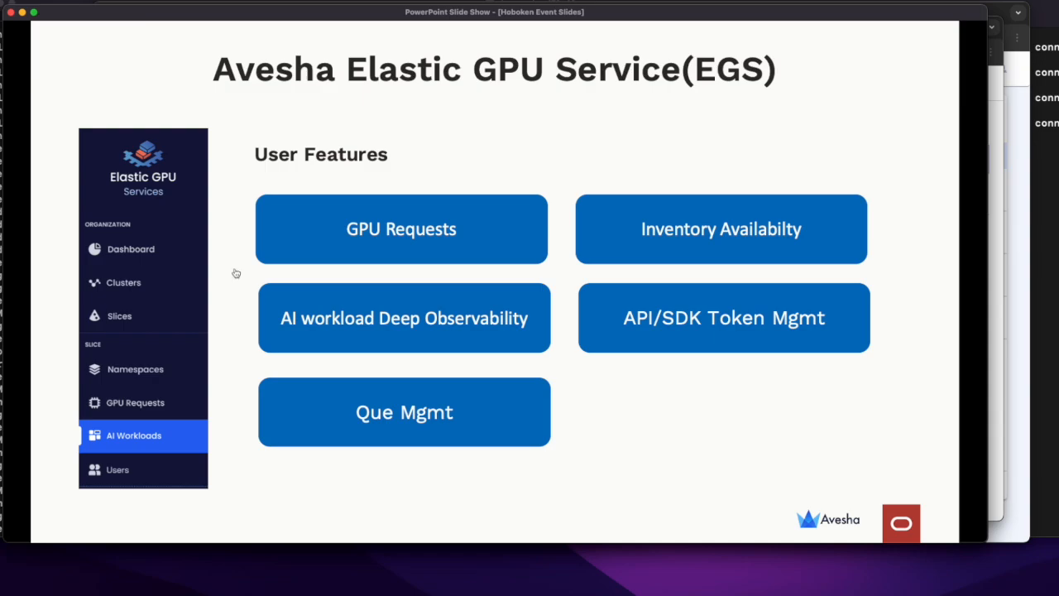
# Step: Switch back to the KubeSlice Manager browser window and start a new GPU request for the rag-dev-team slice
pyautogui.press('super+Tab')
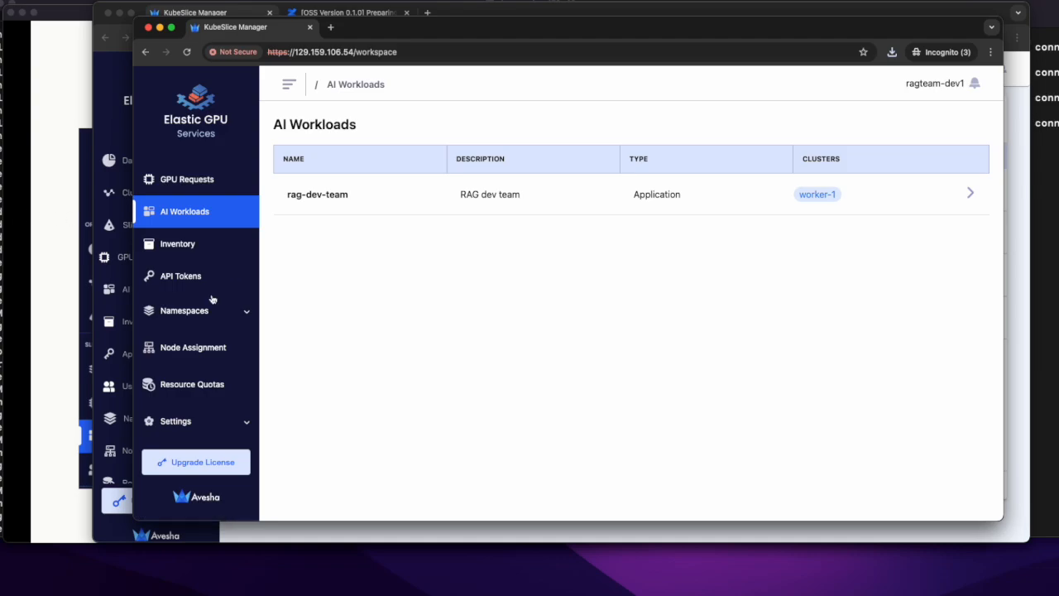
pyautogui.click(204, 184)
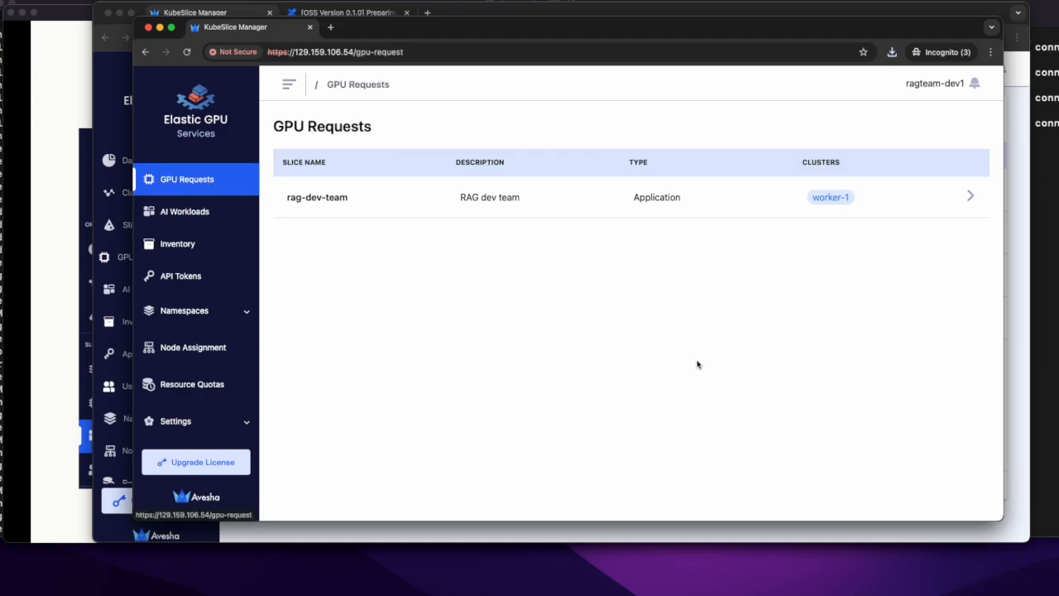
pyautogui.click(971, 198)
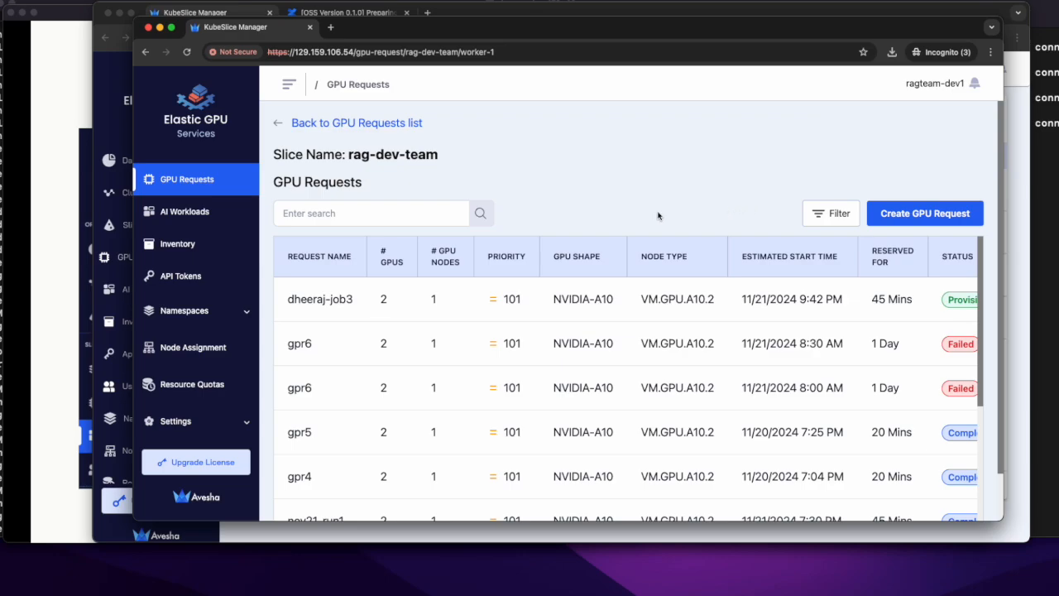
pyautogui.click(917, 217)
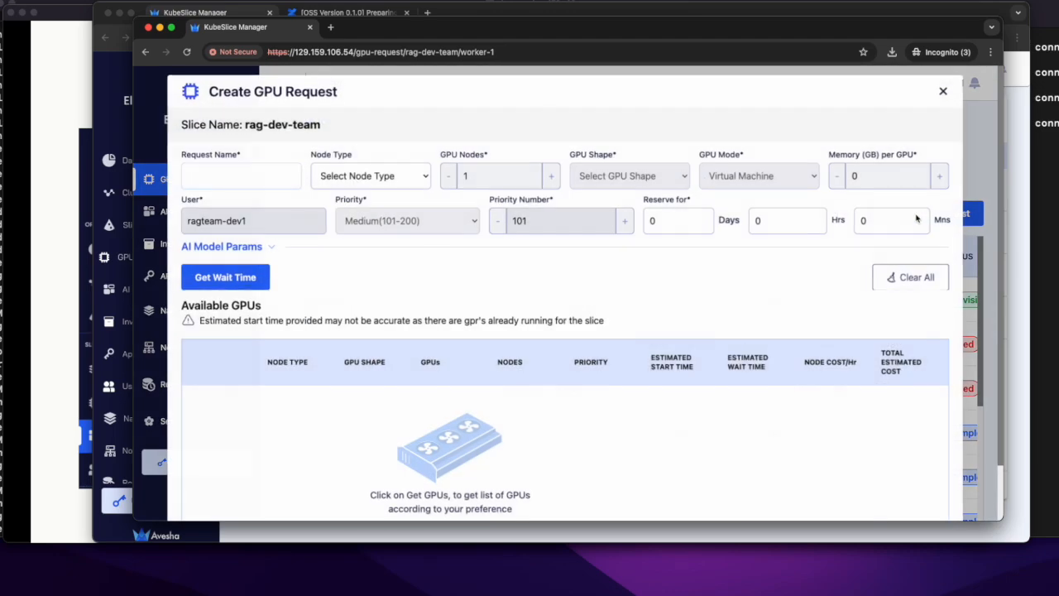
# Step: Name the GPU request job7-nov21
pyautogui.click(266, 177)
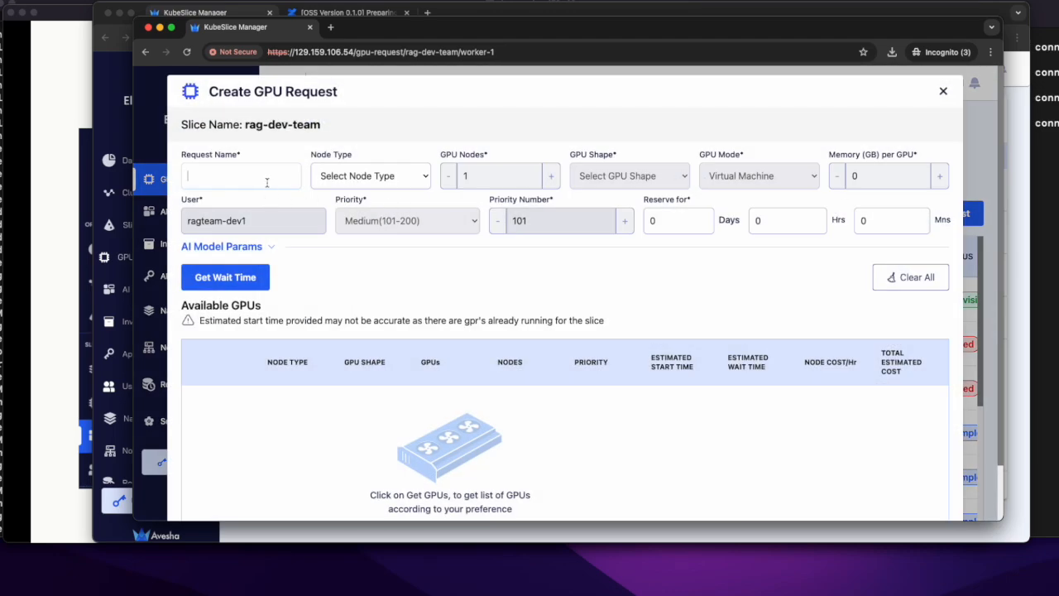
pyautogui.write('dheeraj')
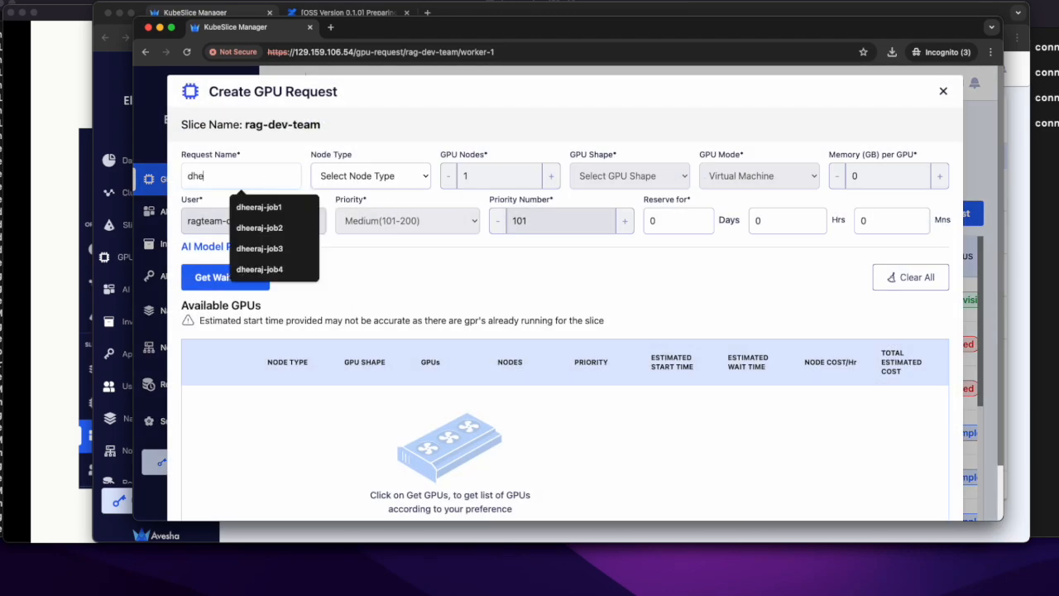
pyautogui.press('BackSpace')
pyautogui.press('BackSpace')
pyautogui.press('BackSpace')
pyautogui.press('BackSpace')
pyautogui.press('BackSpace')
pyautogui.press('BackSpace')
pyautogui.press('BackSpace')
pyautogui.write('job7-')
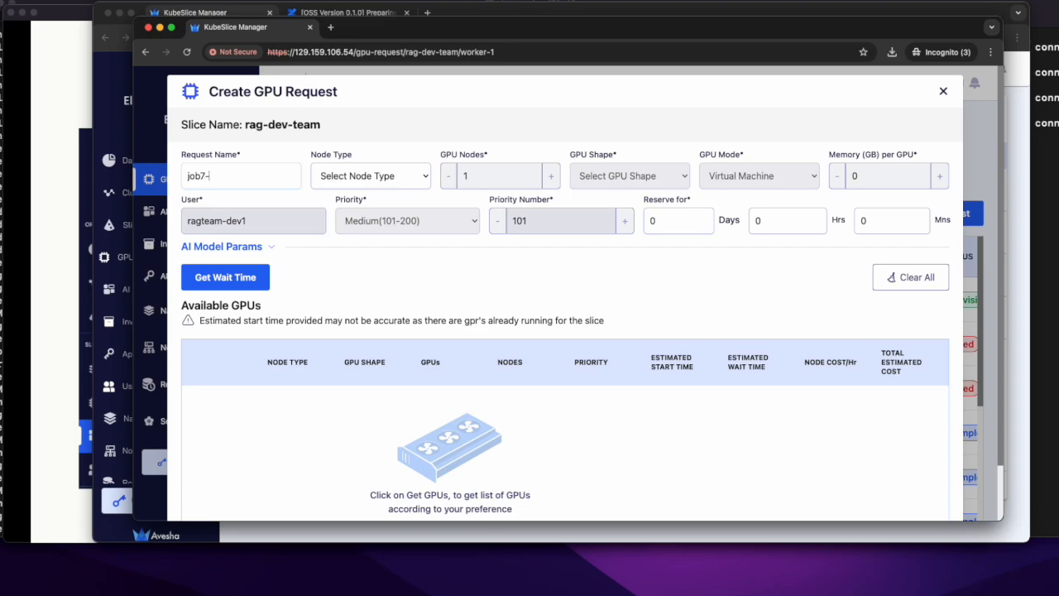
pyautogui.write('nov21')
# Step: Set the request's node type to VM.GPU.A10.2 and its reservation time to 30 minutes
pyautogui.click(369, 187)
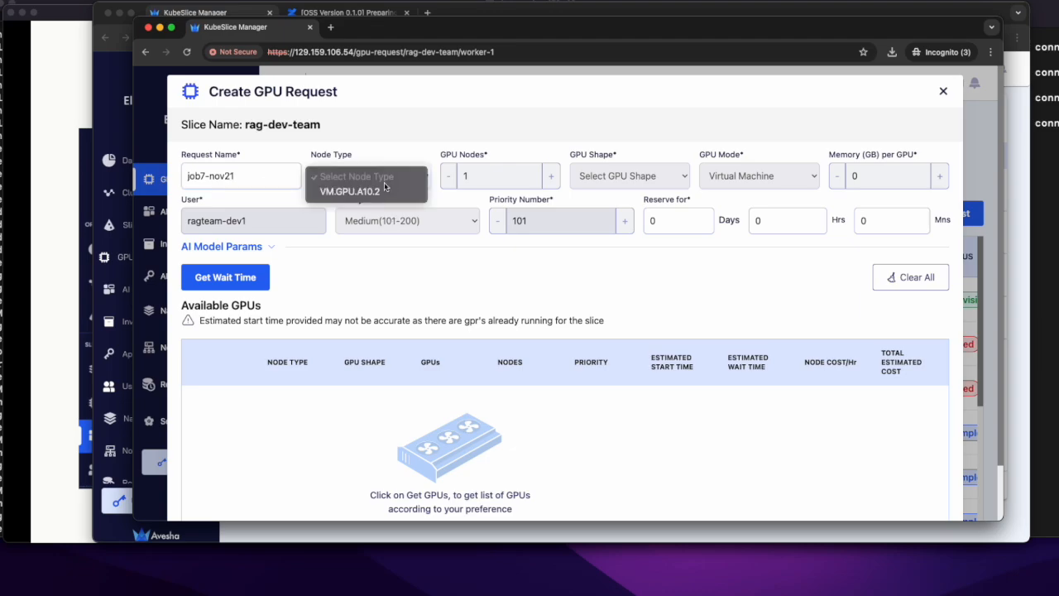
pyautogui.click(369, 192)
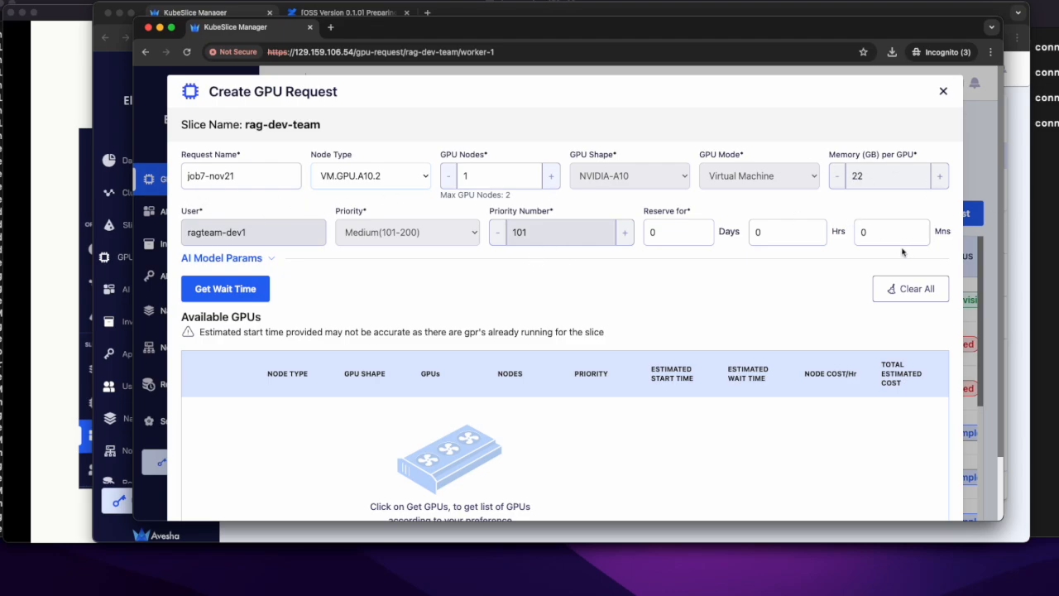
pyautogui.doubleClick(862, 234)
pyautogui.write('30')
# Step: Get the wait time, select the offered VM.GPU.A10.2 node and submit the GPU request
pyautogui.click(225, 297)
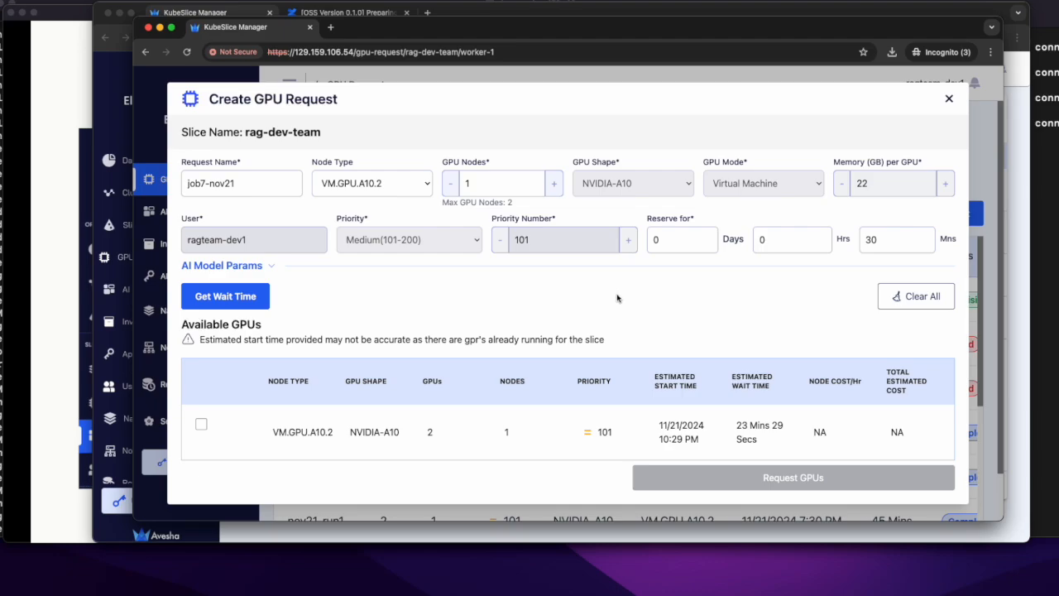
pyautogui.click(201, 426)
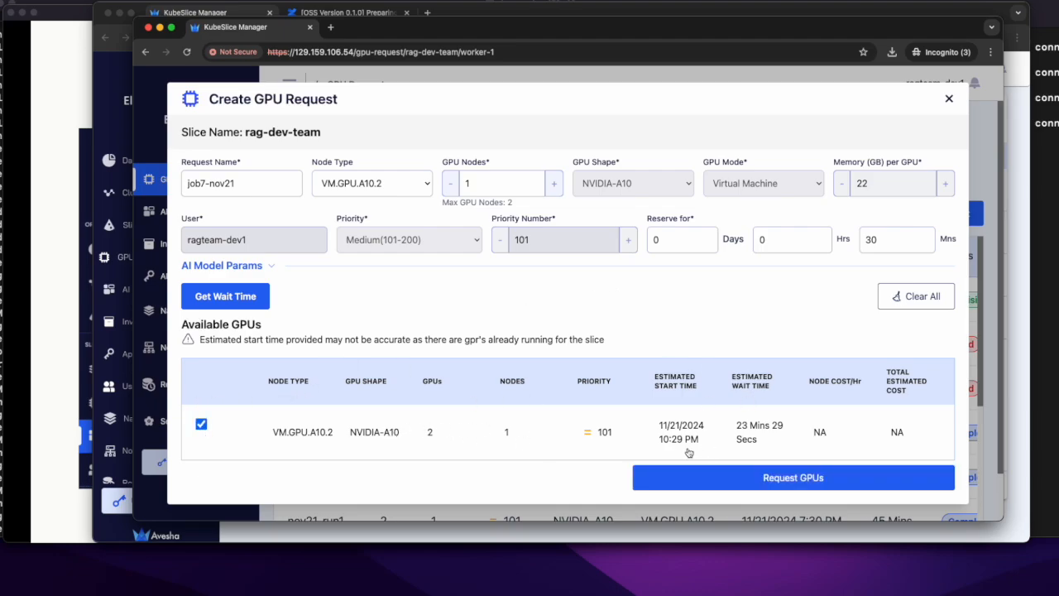
pyautogui.click(854, 487)
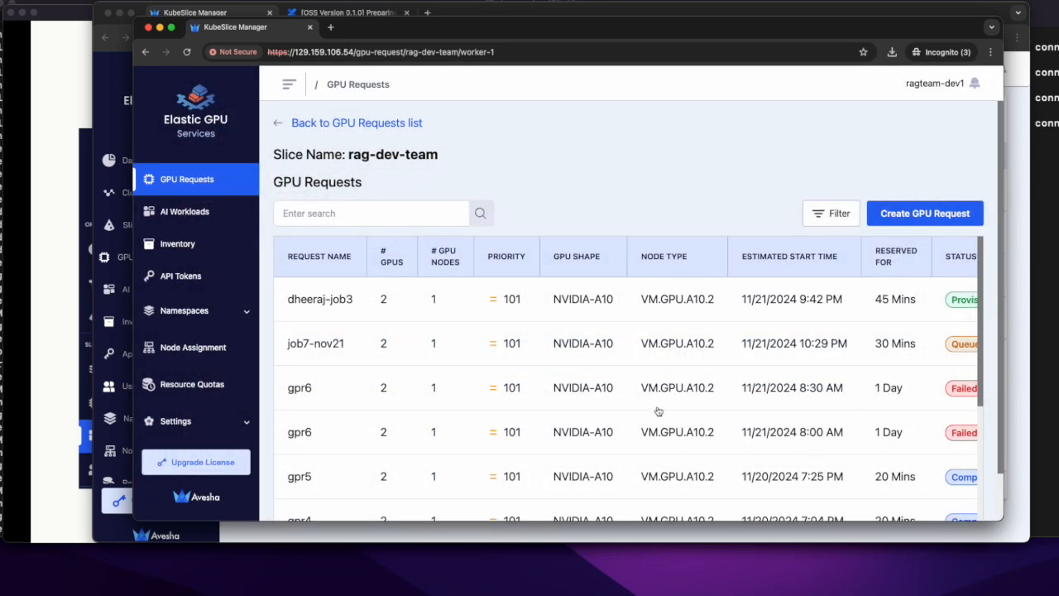
# Step: Look through the rag-dev-team slice's list of GPU requests
pyautogui.scroll(-1, 658, 411)
pyautogui.scroll(1, 658, 411)
pyautogui.scroll(-5, 519, 351)
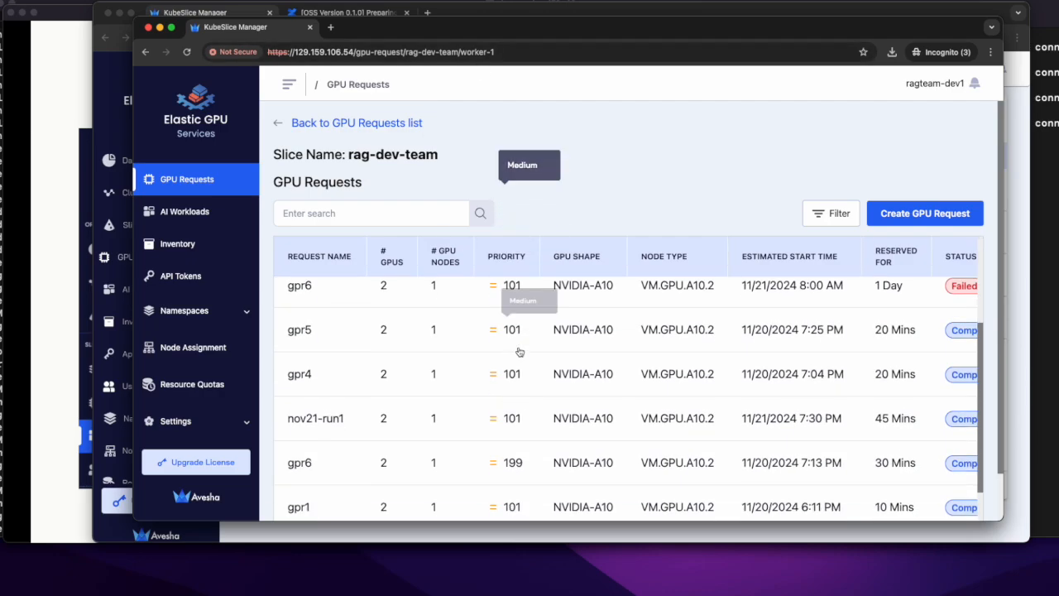
pyautogui.scroll(-1, 580, 515)
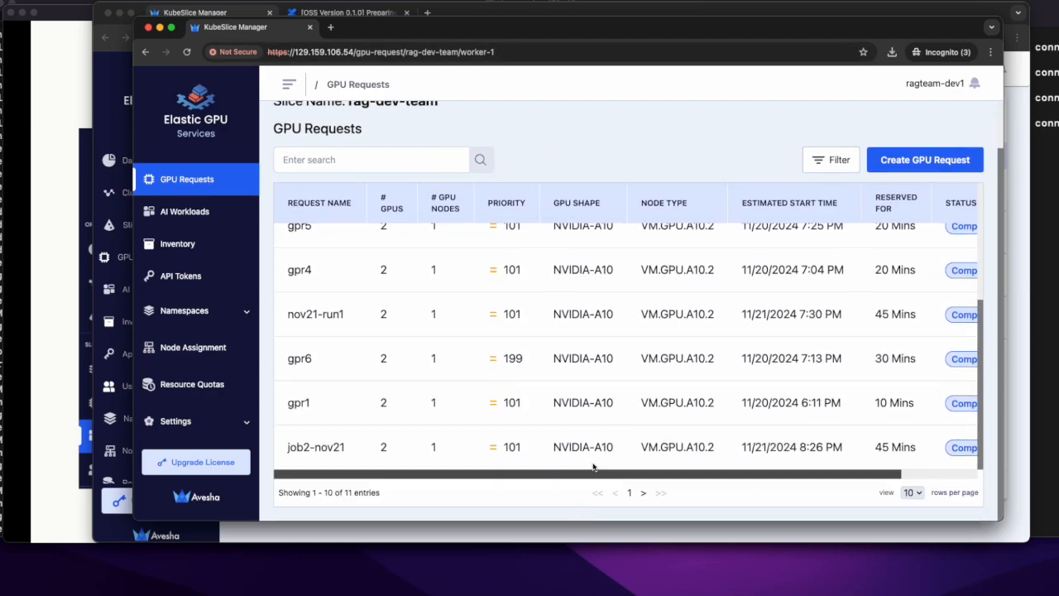
pyautogui.scroll(5, 601, 440)
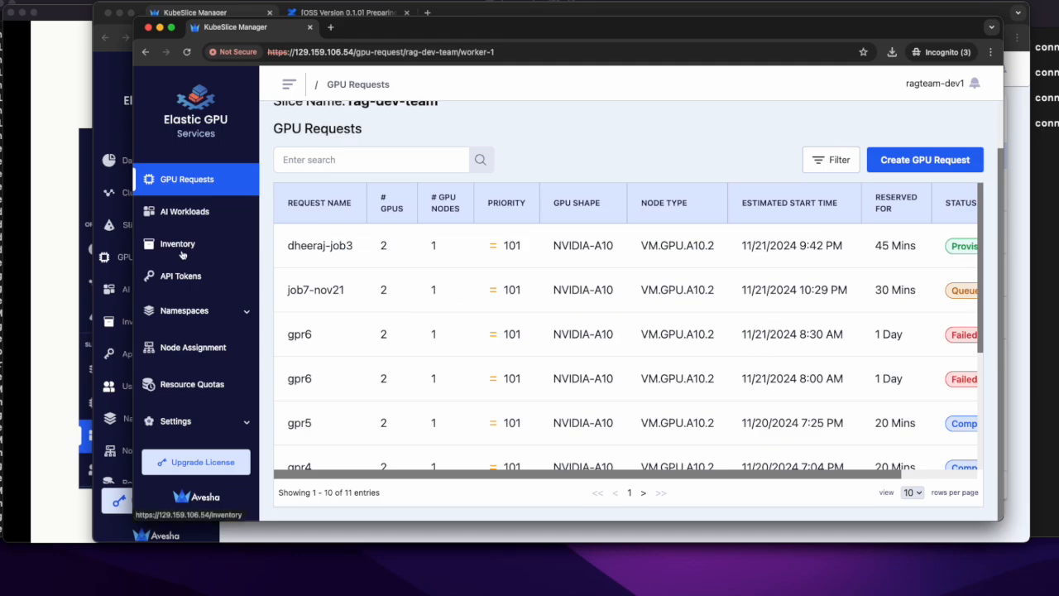
# Step: Open the AI workload details of the rag-dev-team slice and examine the model metrics
pyautogui.click(195, 217)
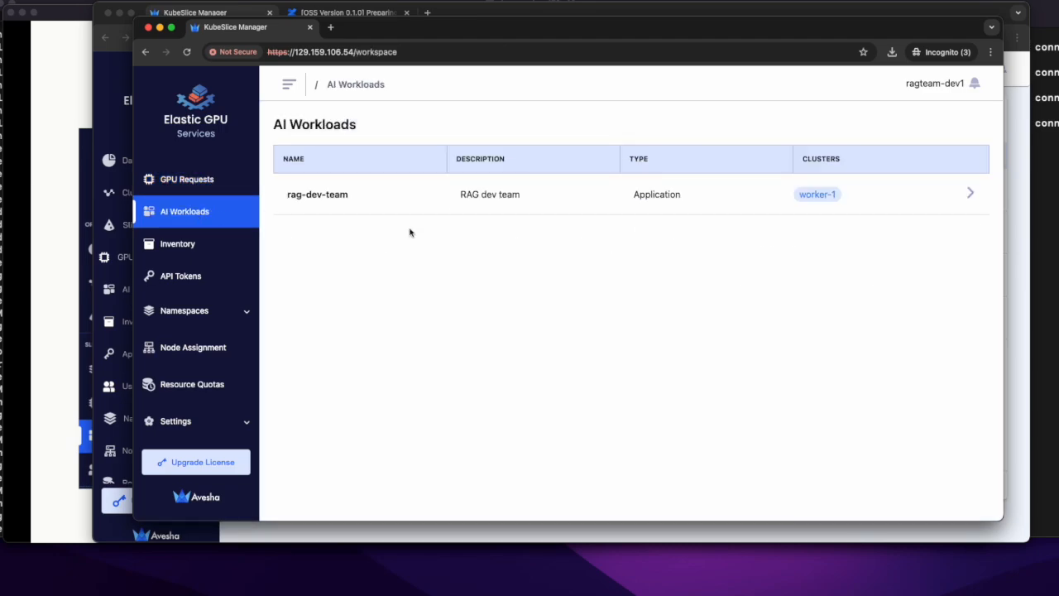
pyautogui.click(967, 202)
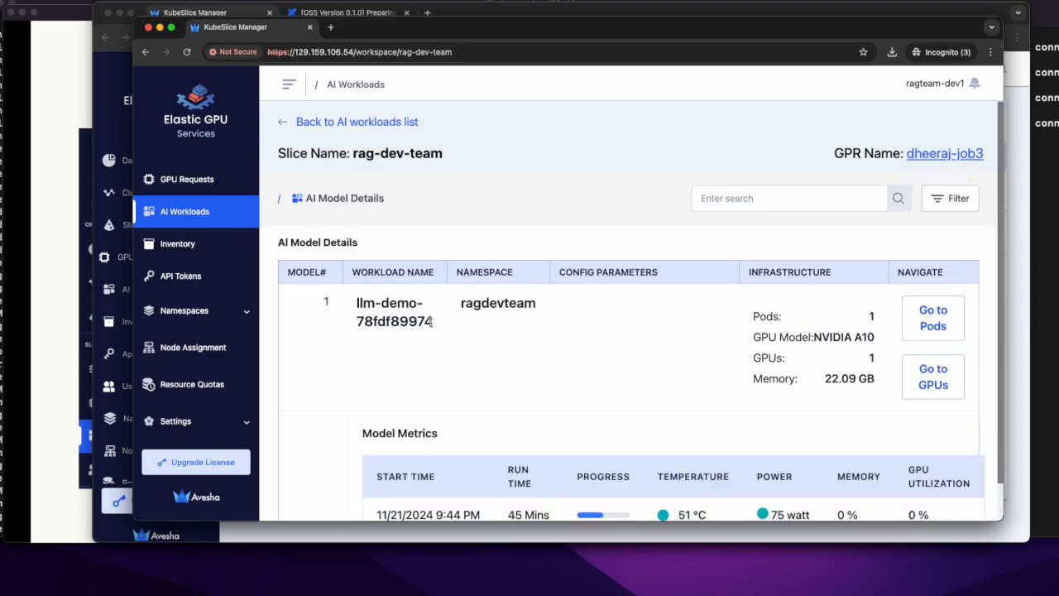
pyautogui.scroll(-1, 431, 322)
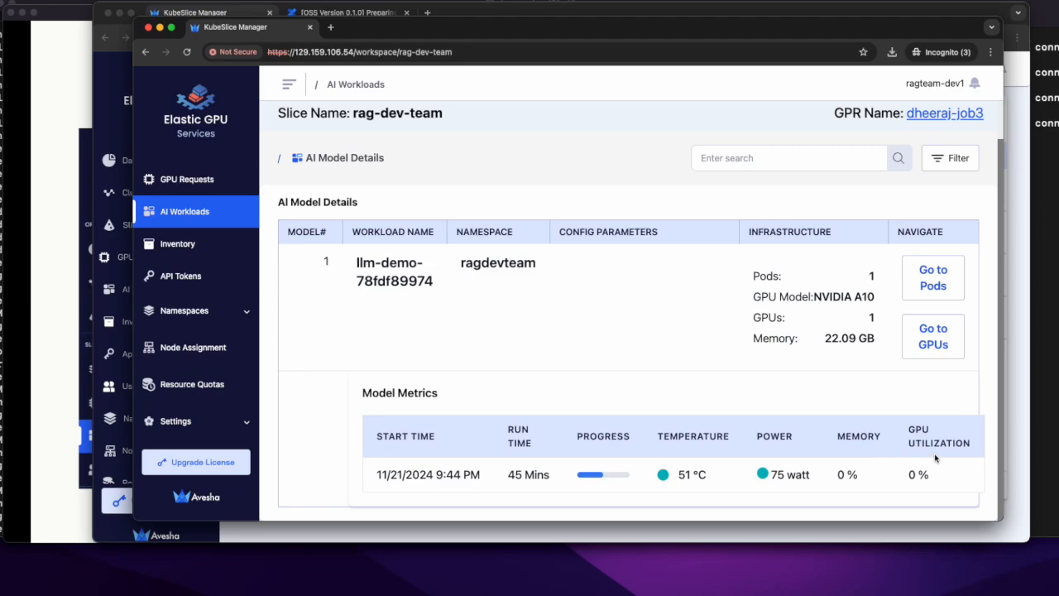
# Step: Drill down from the llm-demo workload to its pod details and that pod's GPU details
pyautogui.click(933, 289)
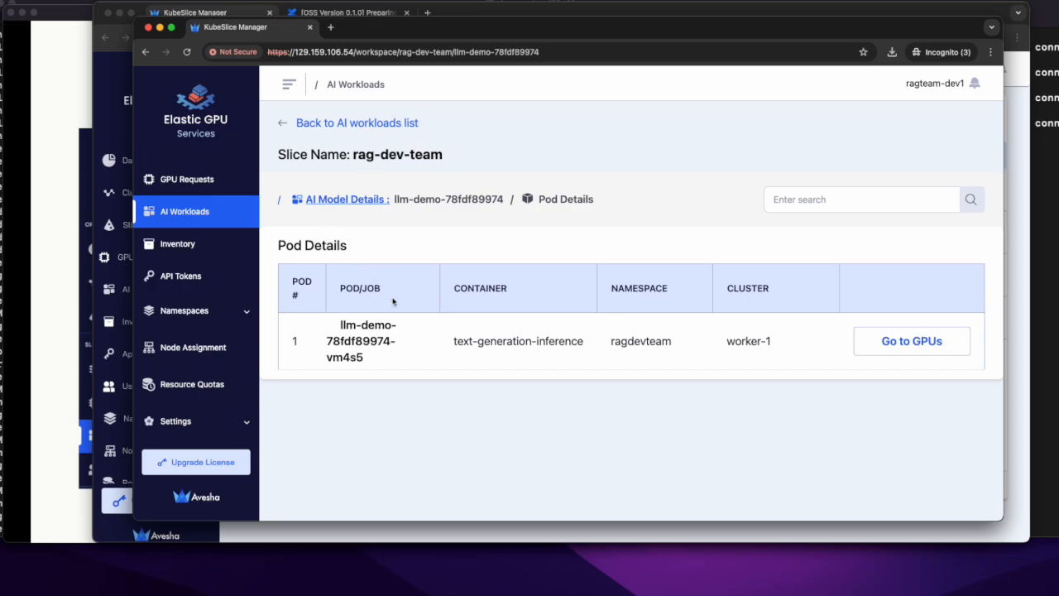
pyautogui.click(913, 349)
pyautogui.scroll(-1, 478, 323)
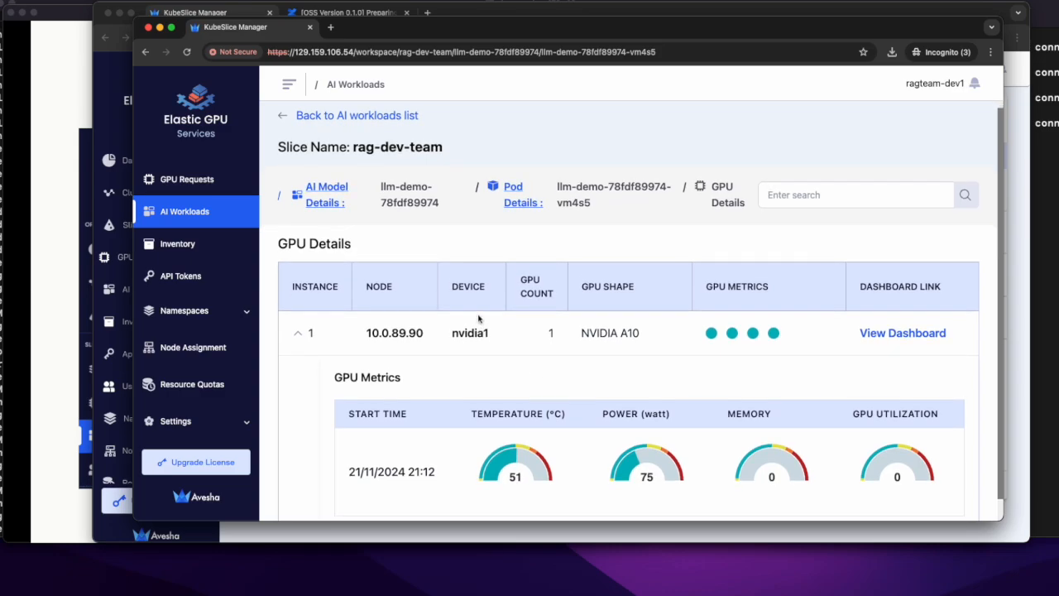
# Step: Examine the nvidia1 GPU's metrics and its NVIDIA DCGM Exporter dashboard, ending back on the KubeSlice Manager page
pyautogui.scroll(-2, 478, 318)
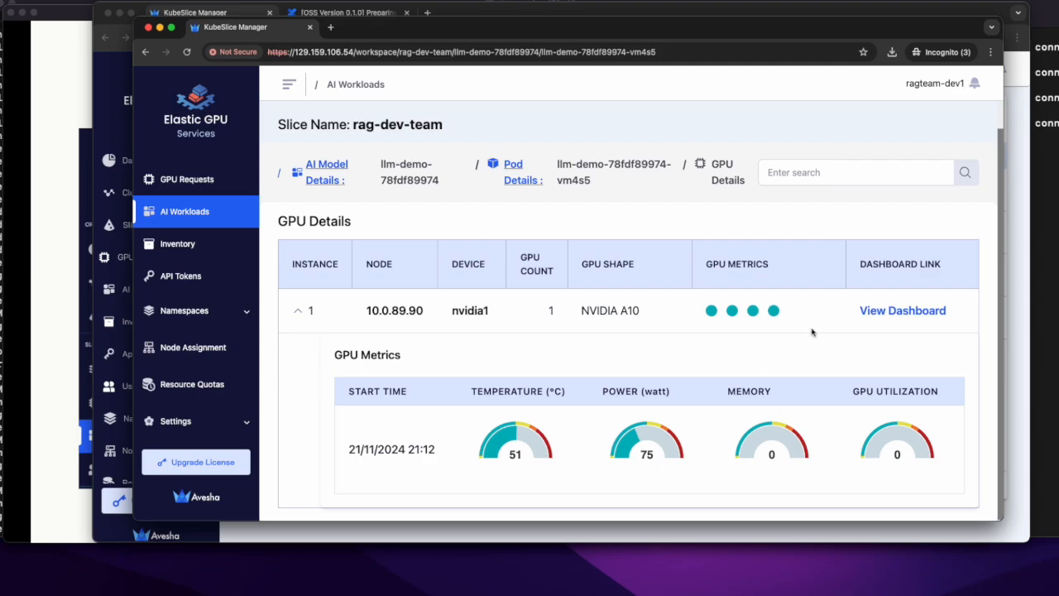
pyautogui.click(904, 311)
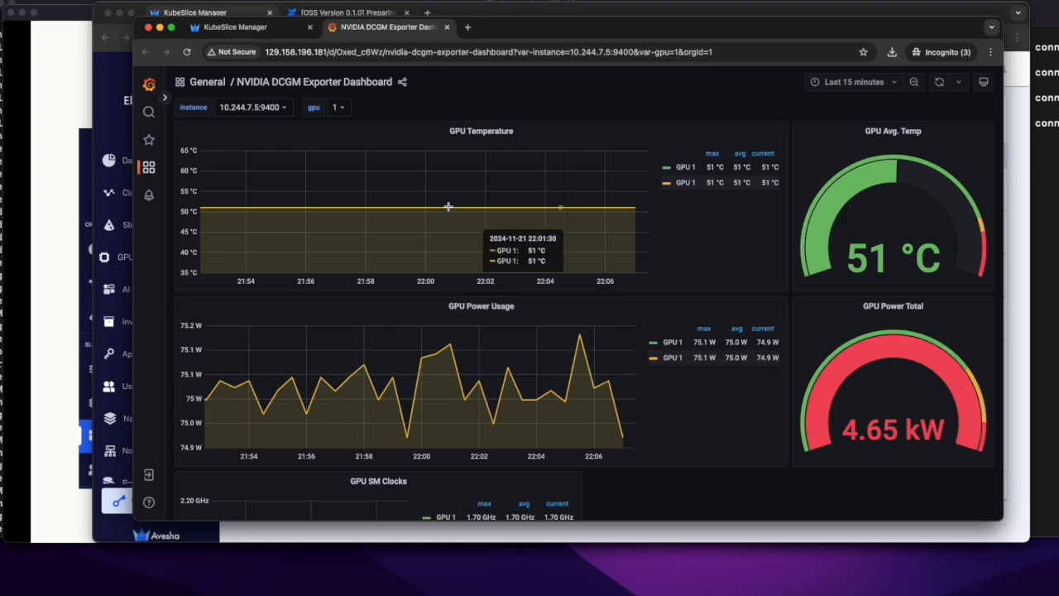
pyautogui.click(220, 30)
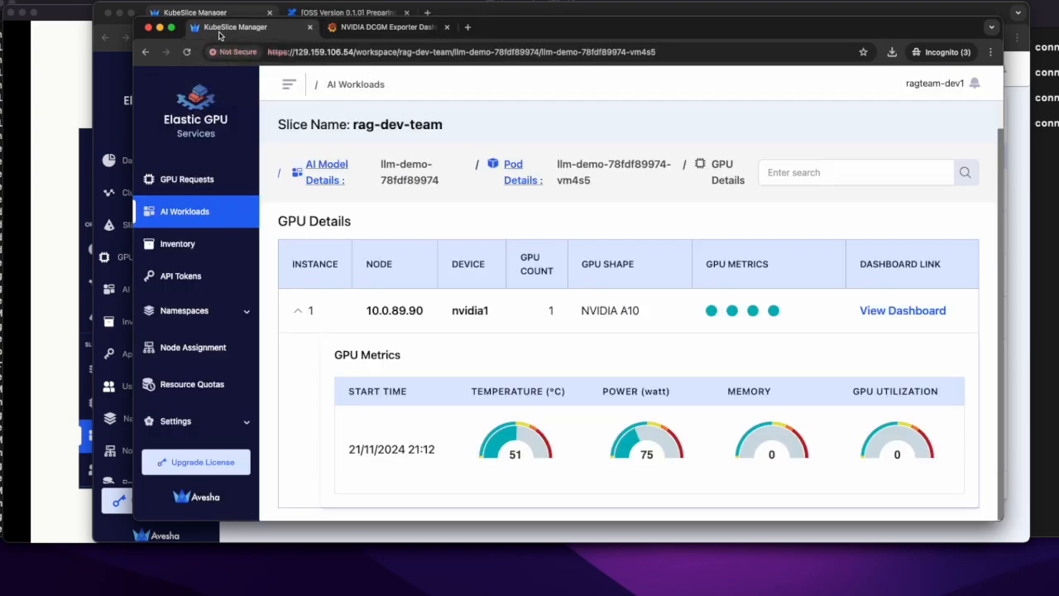
# Step: View the API tokens list and the GPU inventory with its allocation status
pyautogui.click(191, 277)
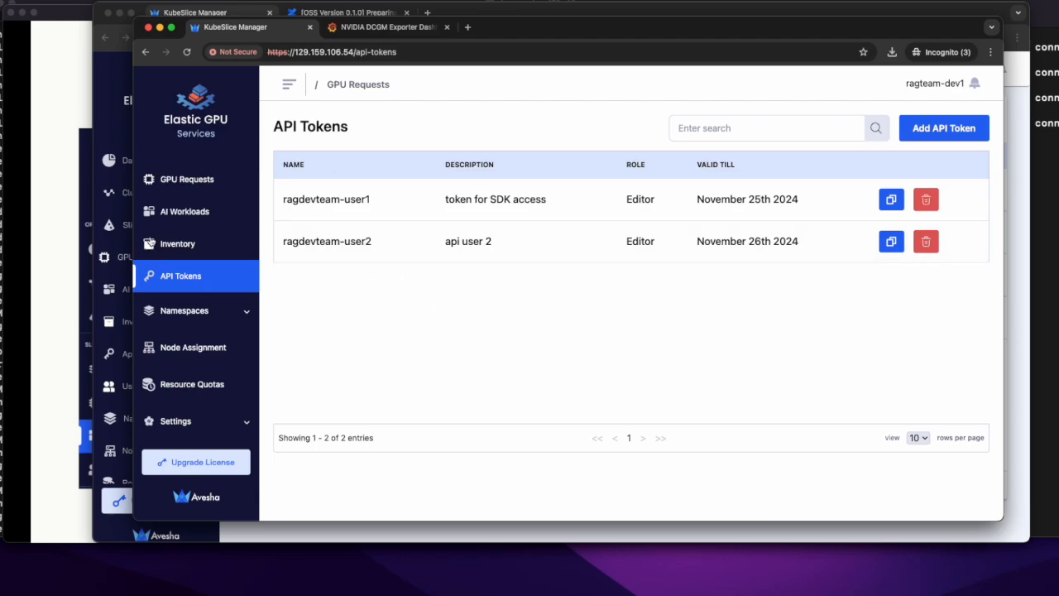
pyautogui.click(187, 245)
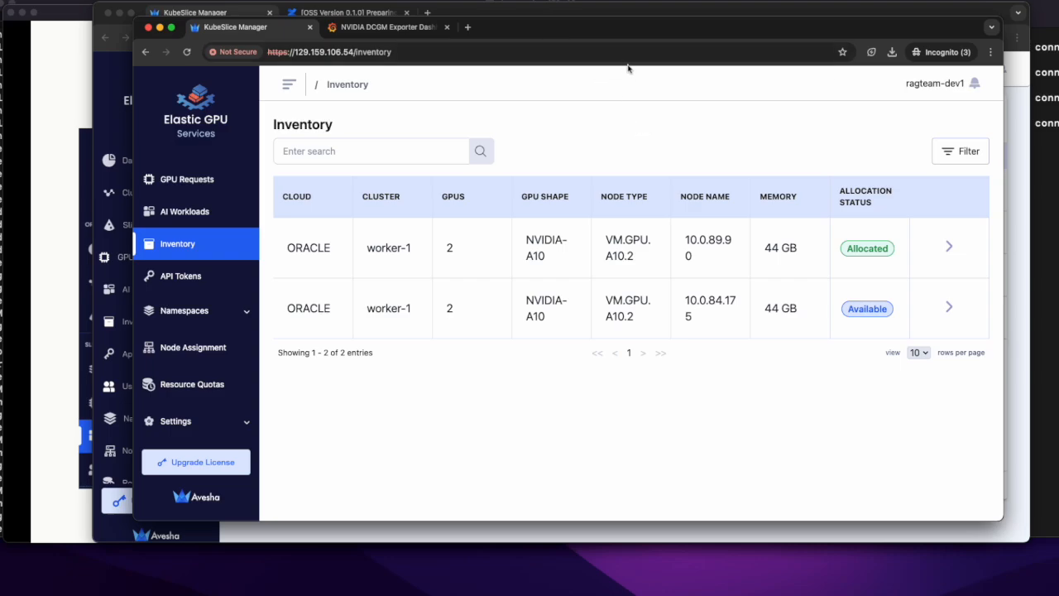
pyautogui.moveTo(285, 35)
pyautogui.mouseDown()
pyautogui.moveTo(620, 157)
pyautogui.moveTo(756, 169)
pyautogui.moveTo(311, 63)
pyautogui.moveTo(281, 28)
pyautogui.mouseUp()
# Step: Switch to the PowerPoint slide show and display the Admin Features slide
pyautogui.press('super+Tab')
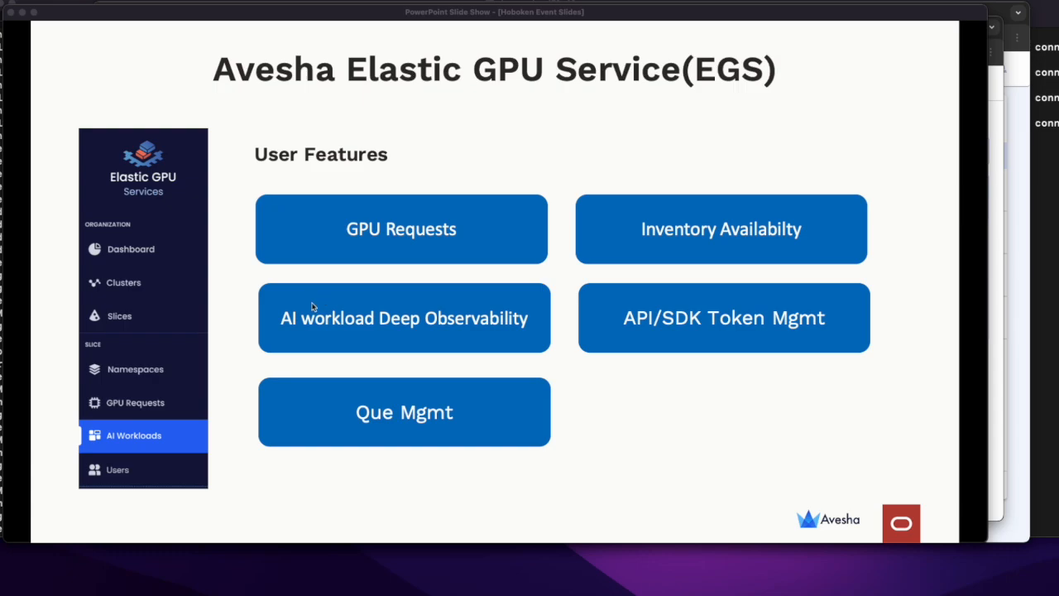
pyautogui.click(235, 301)
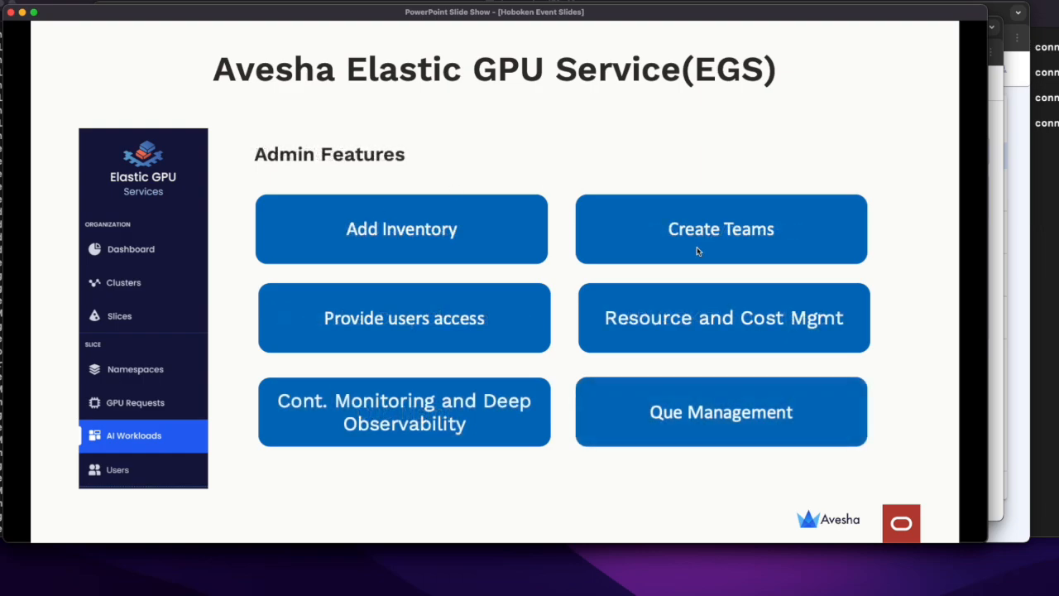